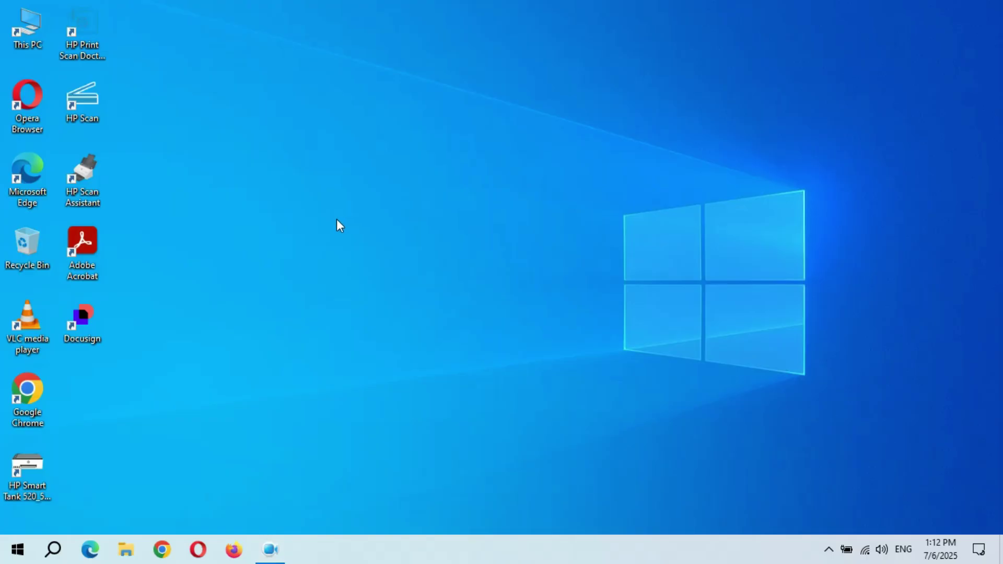
Step: Open Windows Settings to the Update & Security page
{"action": "left_click", "coordinate": [18, 549]}
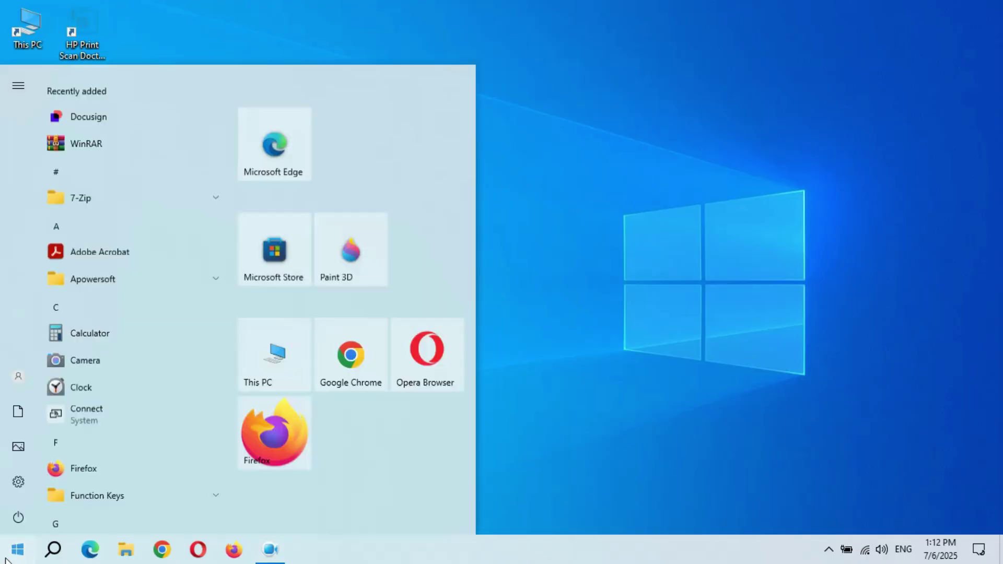
{"action": "left_click", "coordinate": [21, 487]}
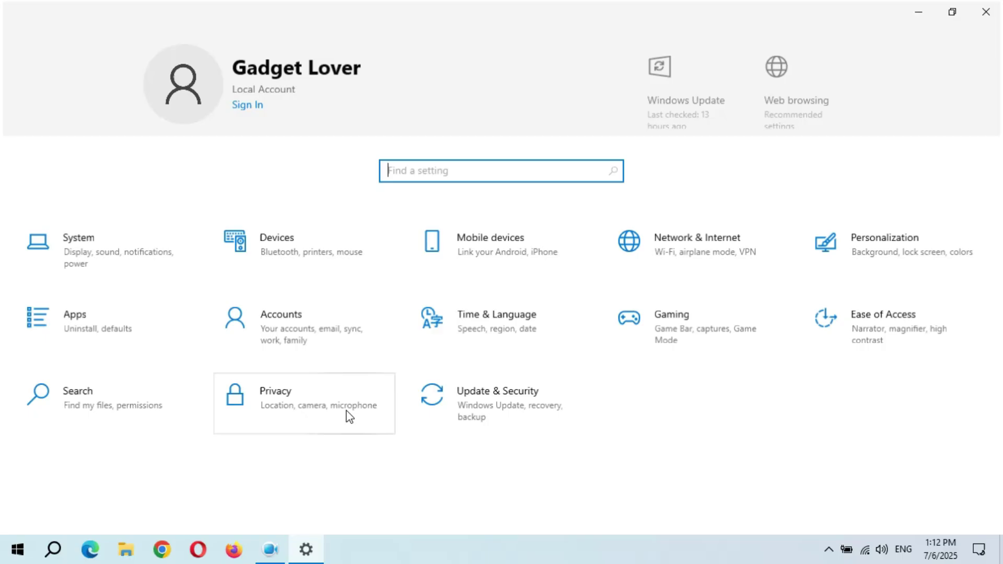
{"action": "left_click", "coordinate": [496, 403]}
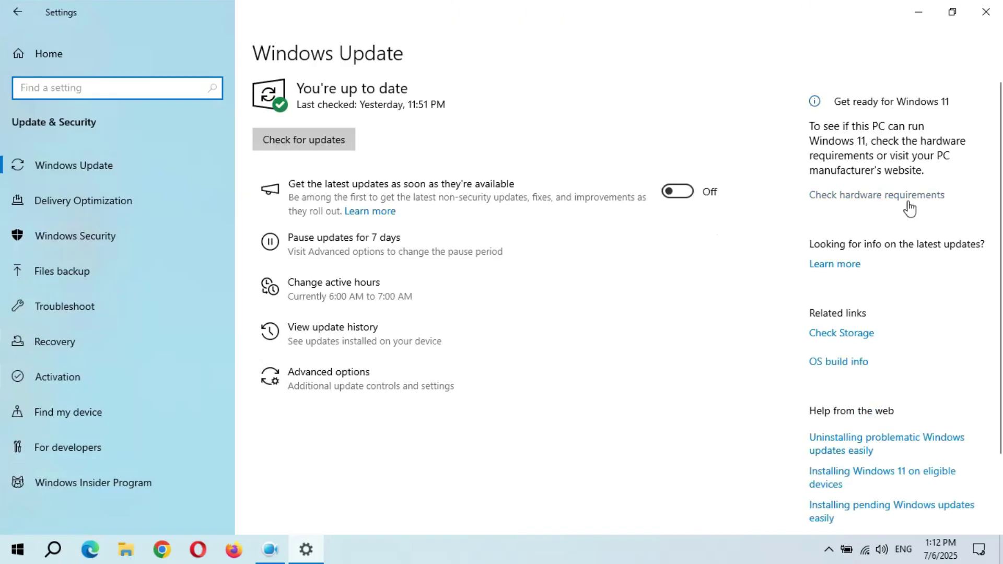
Step: Follow the Windows 11 hardware requirements link to Microsoft's specifications page
{"action": "left_click", "coordinate": [843, 207]}
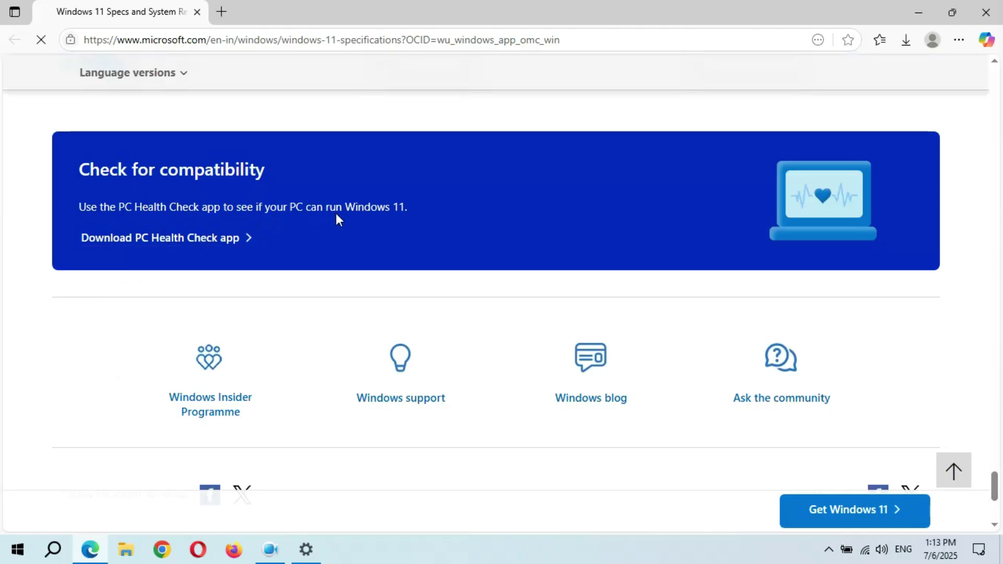
Step: Download WindowsPCHealthCheckSetup.msi and run the installer
{"action": "left_click", "coordinate": [173, 249]}
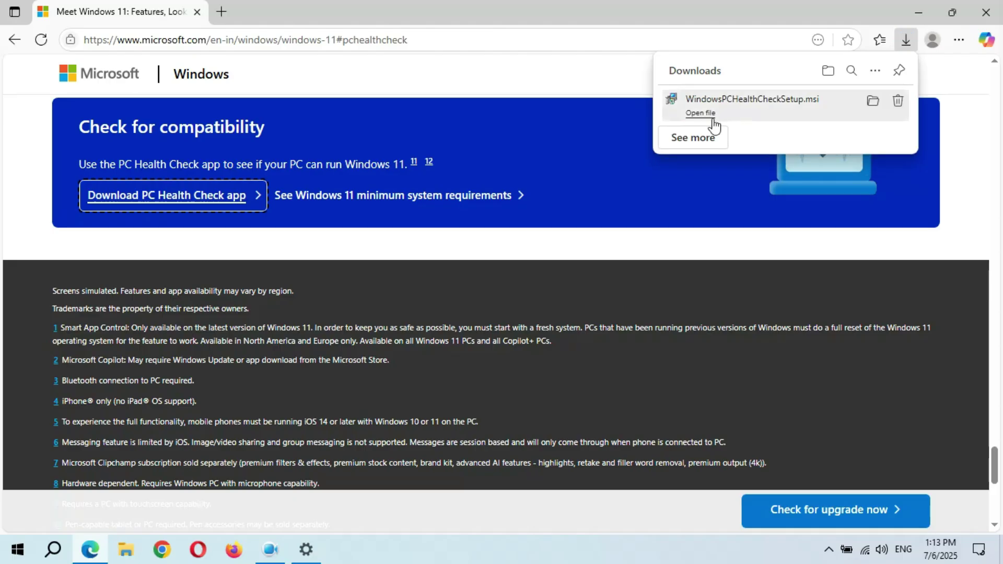
{"action": "left_click", "coordinate": [704, 115]}
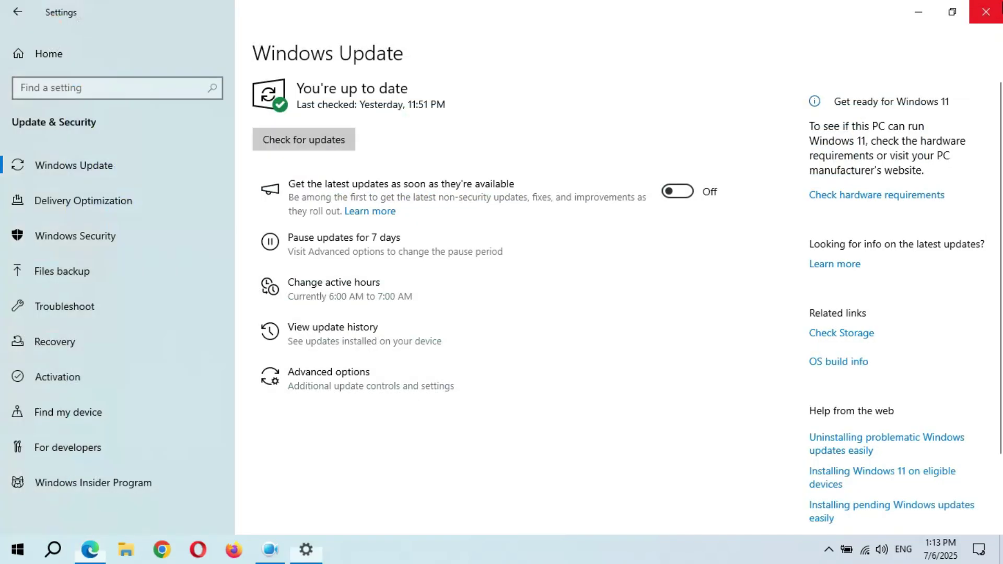
Step: Close the leftover Windows Settings window
{"action": "left_click", "coordinate": [986, 6]}
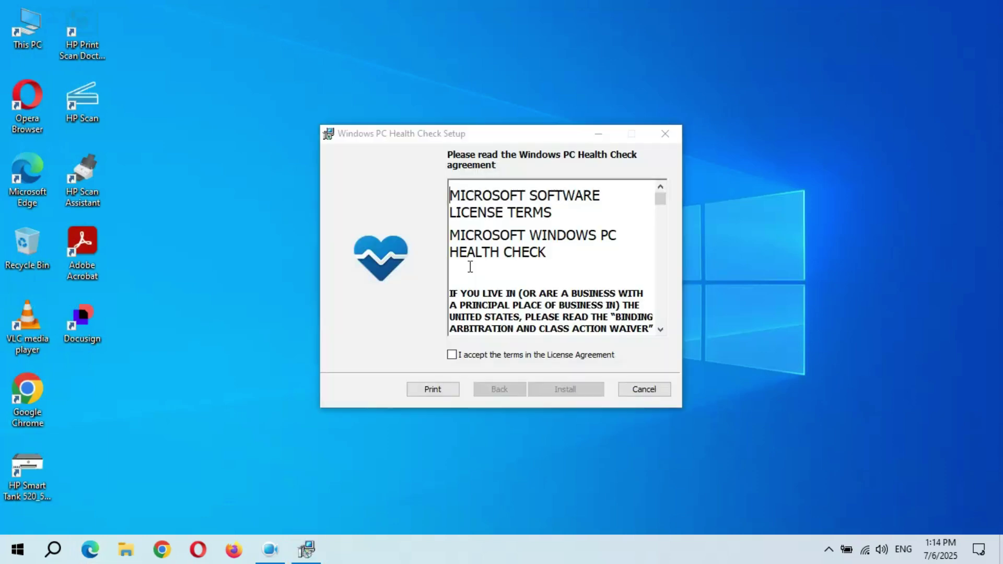
Step: Accept the license terms, install PC Health Check, and add a desktop shortcut
{"action": "left_click", "coordinate": [452, 355]}
{"action": "left_click", "coordinate": [566, 389]}
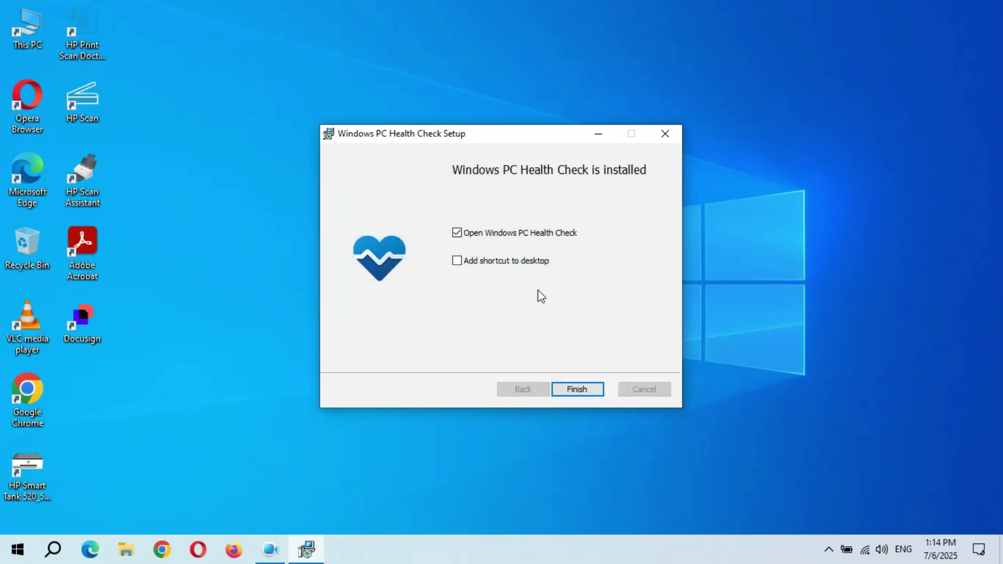
{"action": "left_click", "coordinate": [456, 261]}
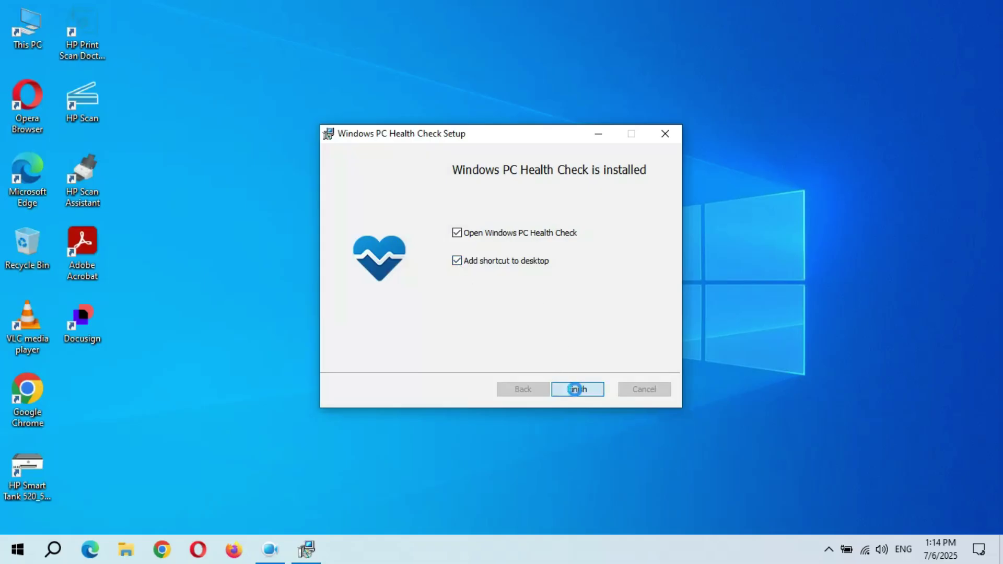
Step: Finish setup and launch PC Health Check from its desktop shortcut
{"action": "left_click", "coordinate": [575, 389]}
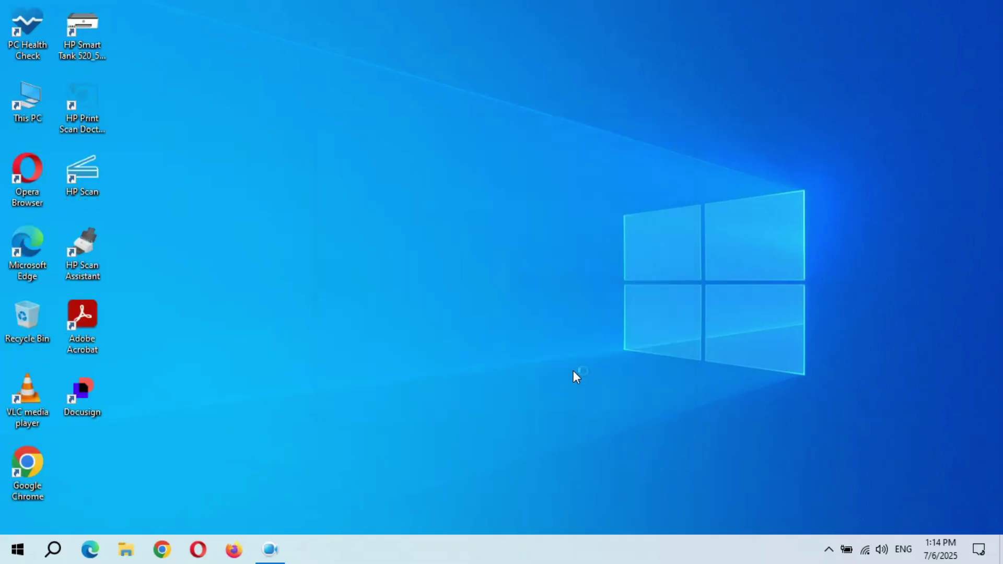
{"action": "left_click", "coordinate": [30, 41]}
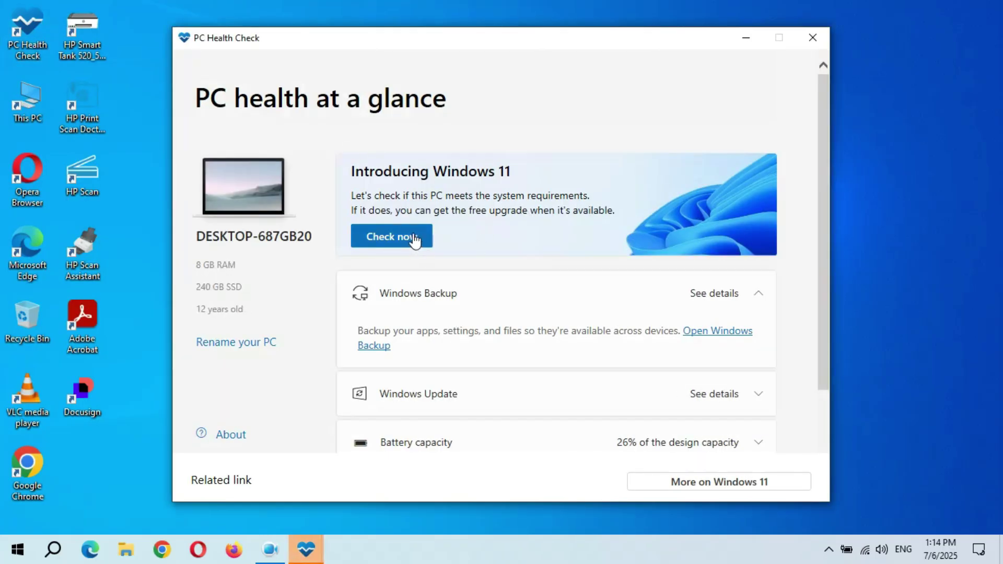
Step: Run the Windows 11 compatibility check from the Introducing Windows 11 banner
{"action": "left_click", "coordinate": [415, 241]}
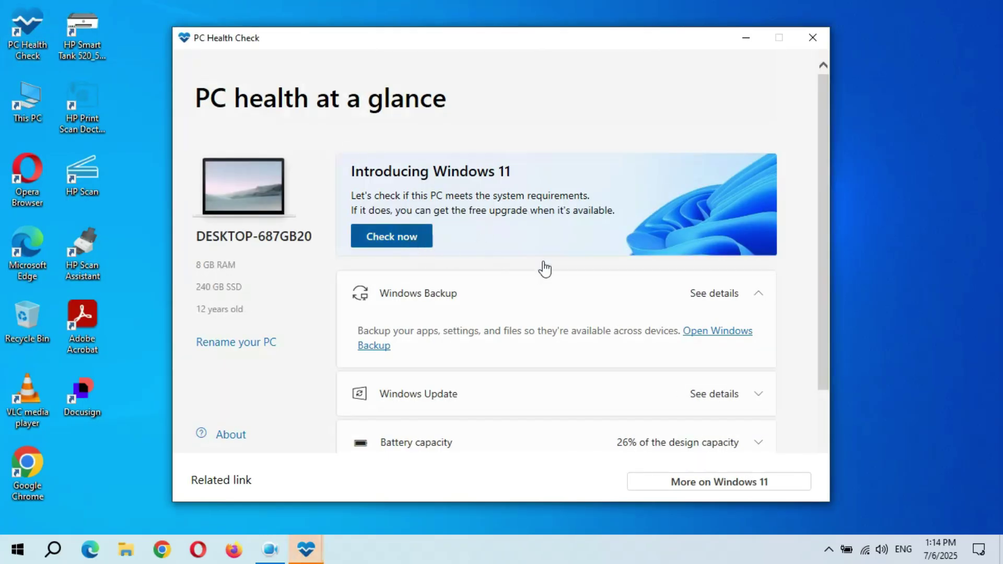